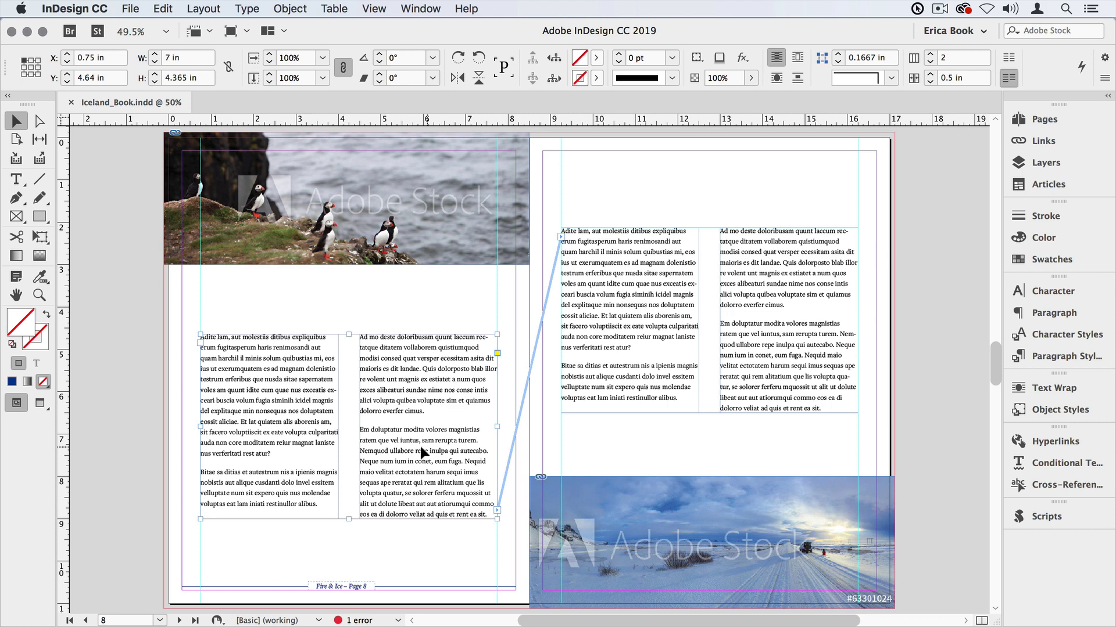
# Step: Draw a text frame below page 8's story reading 'continued on page' and apply the 'continued on' style
pyautogui.moveTo(331, 479); pyautogui.dragTo(543, 583)
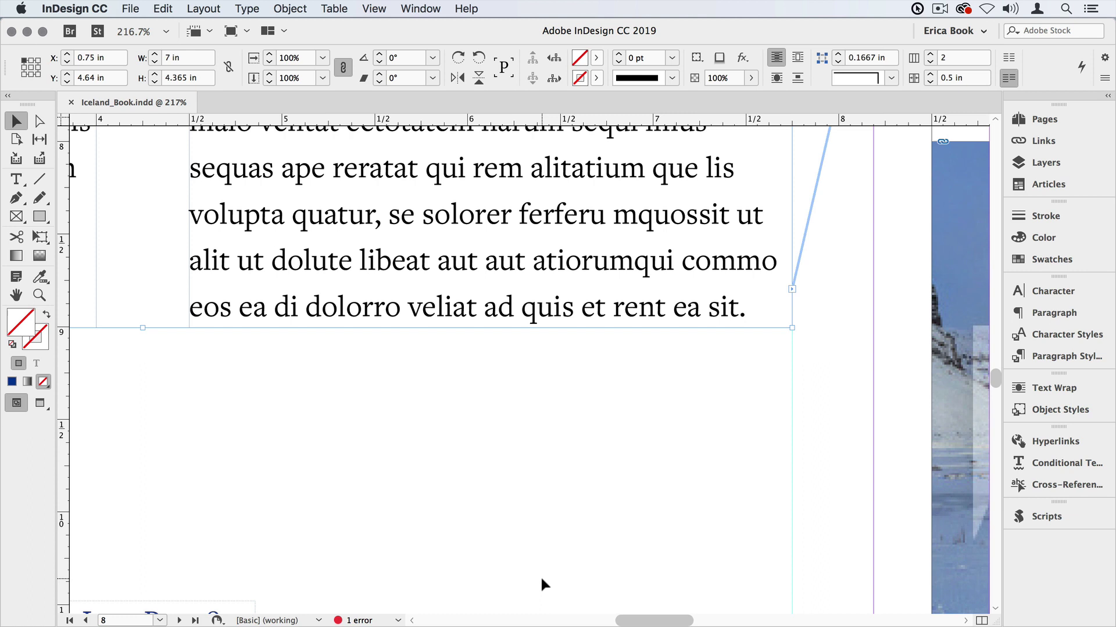
pyautogui.click(14, 180)
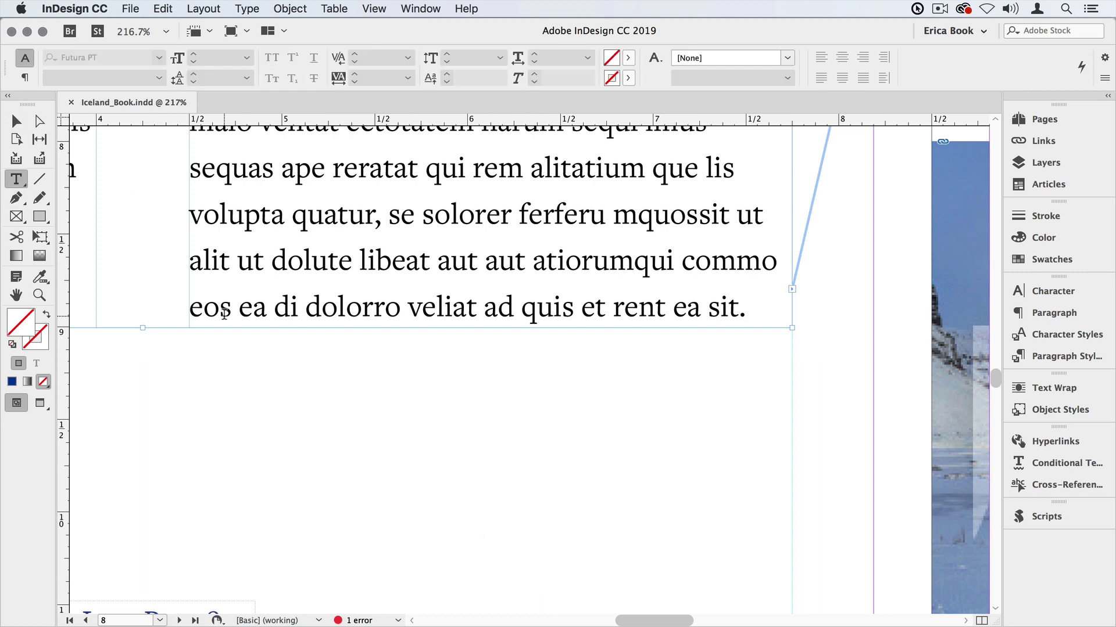
pyautogui.moveTo(185, 346); pyautogui.dragTo(792, 531)
pyautogui.write('conti')
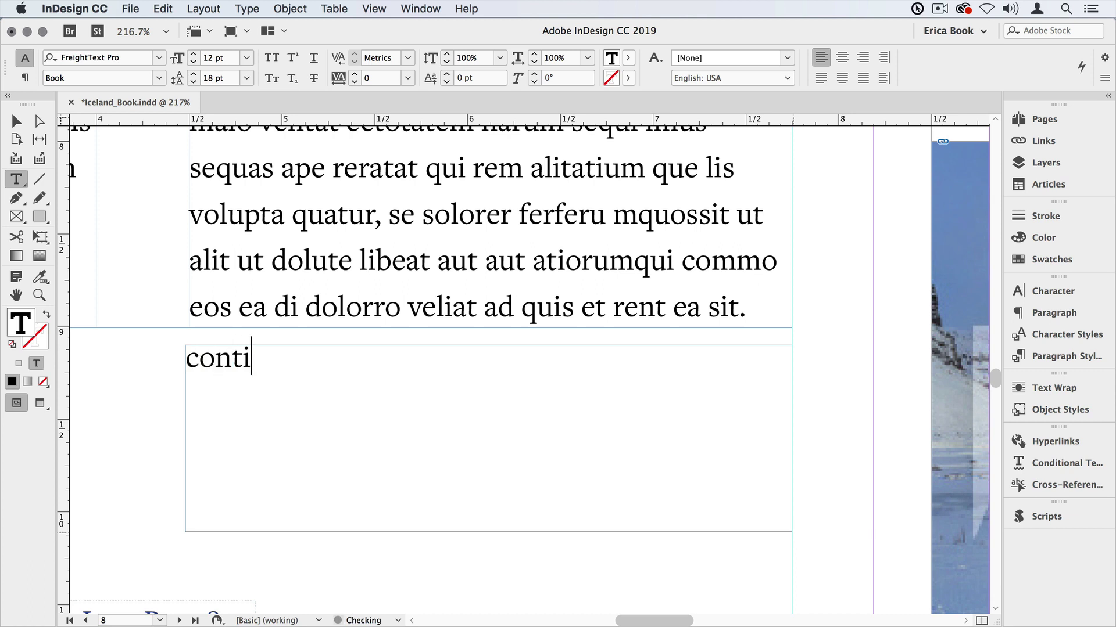
pyautogui.write('nued on page')
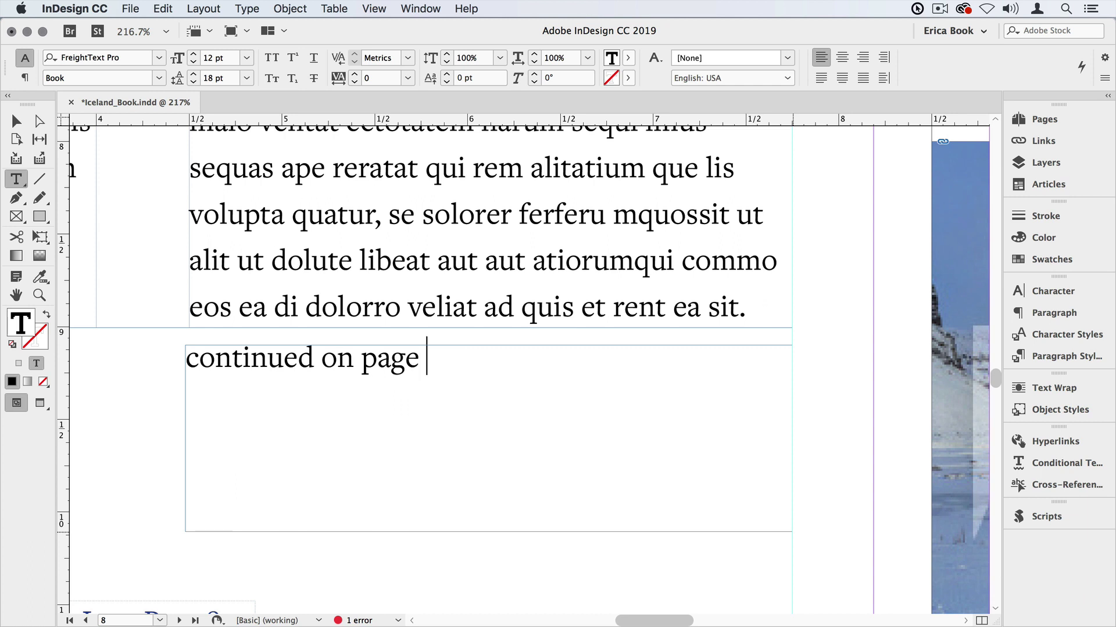
pyautogui.click(1076, 364)
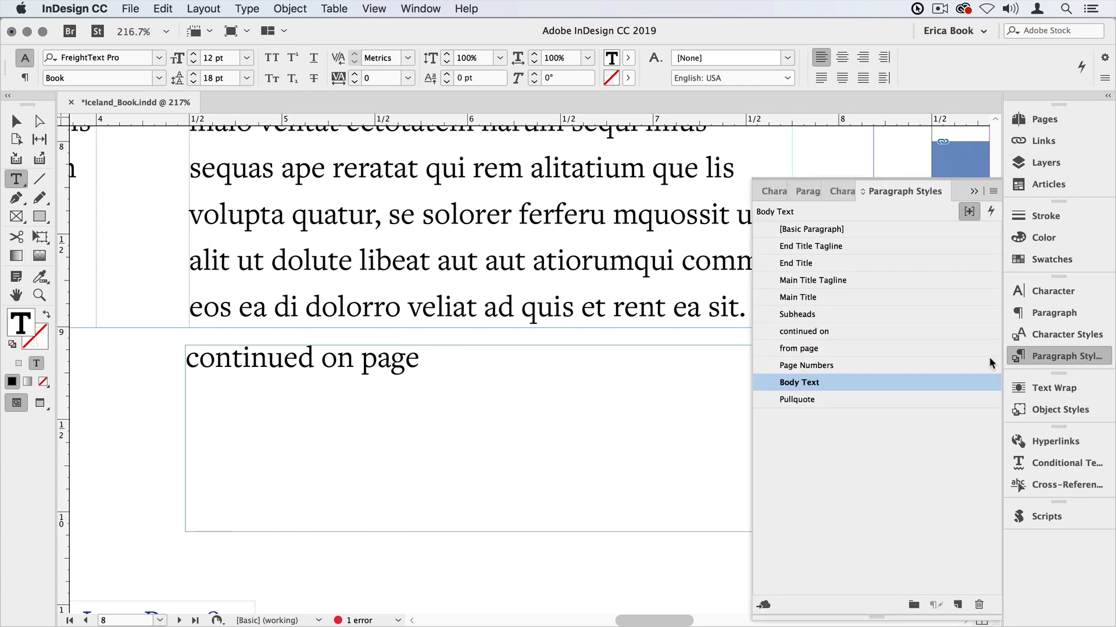
pyautogui.click(831, 333)
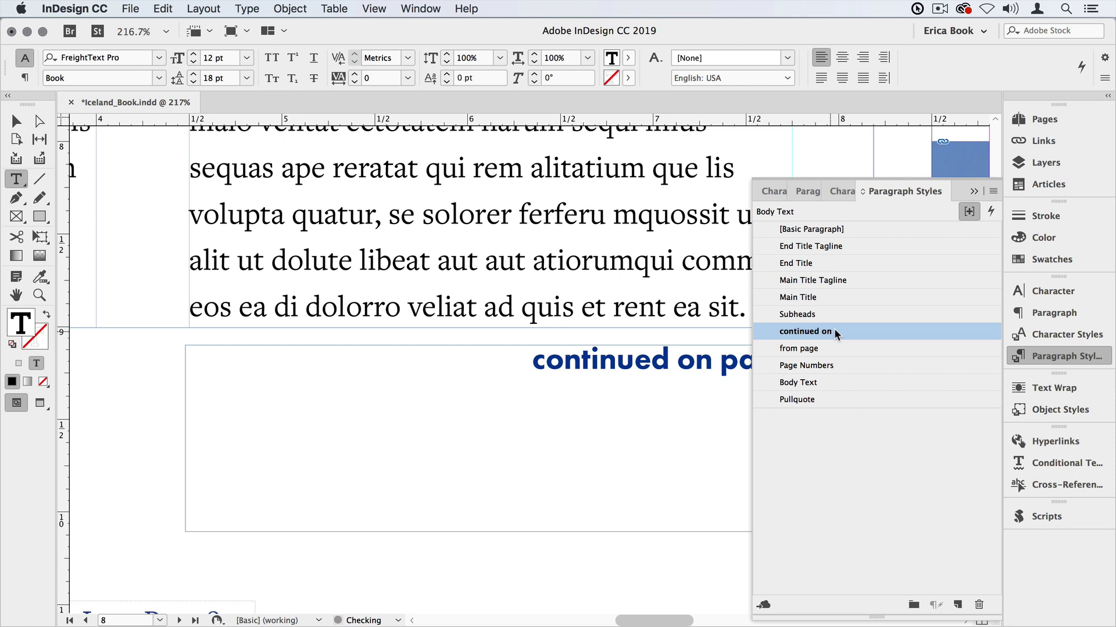
pyautogui.click(1027, 359)
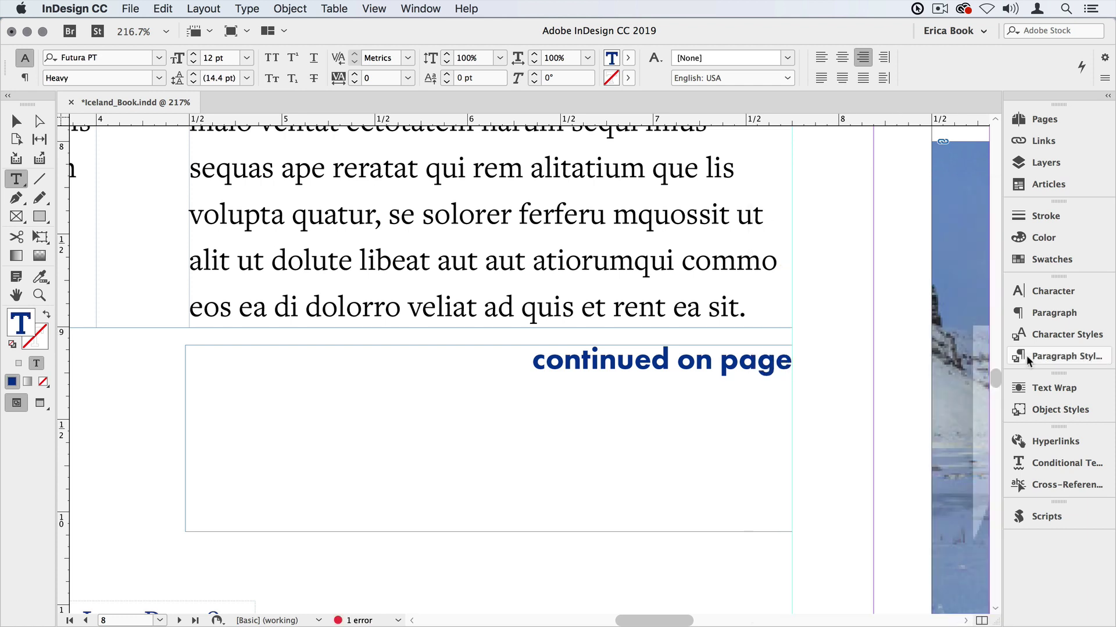
# Step: Insert a Next Page Number marker after the jump text, then fit the spread in the window
pyautogui.click(255, 8)
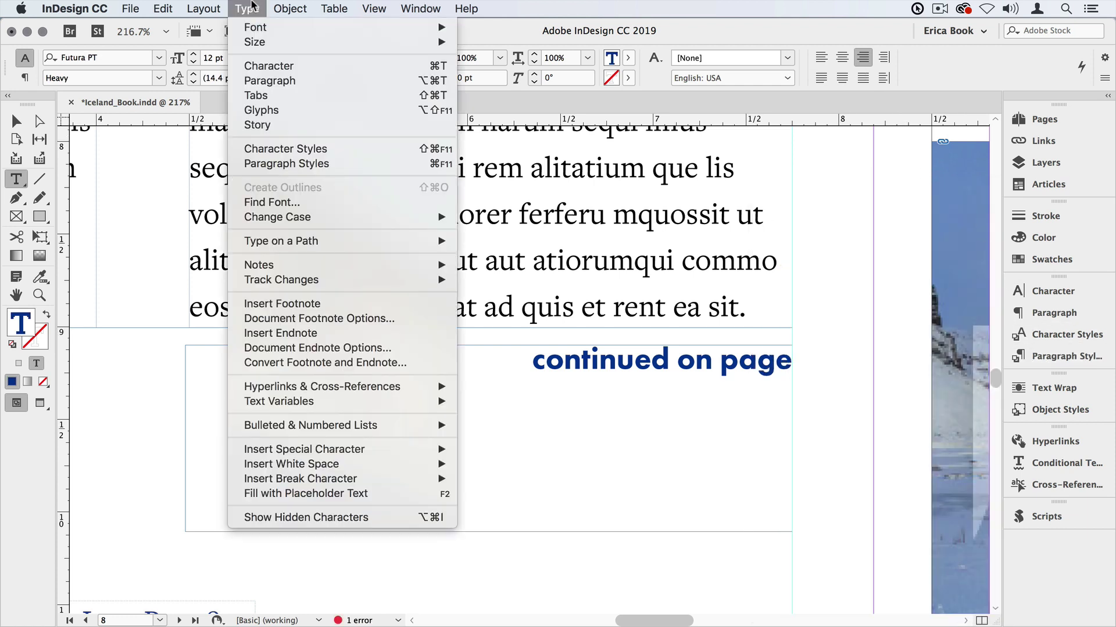
pyautogui.moveTo(392, 451)
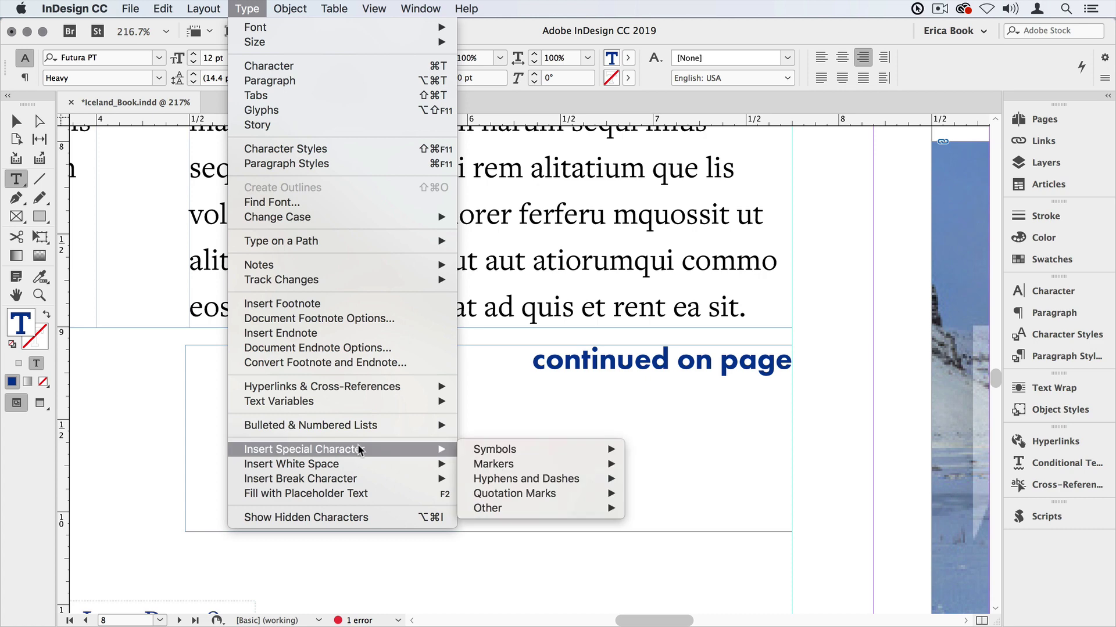
pyautogui.moveTo(478, 465)
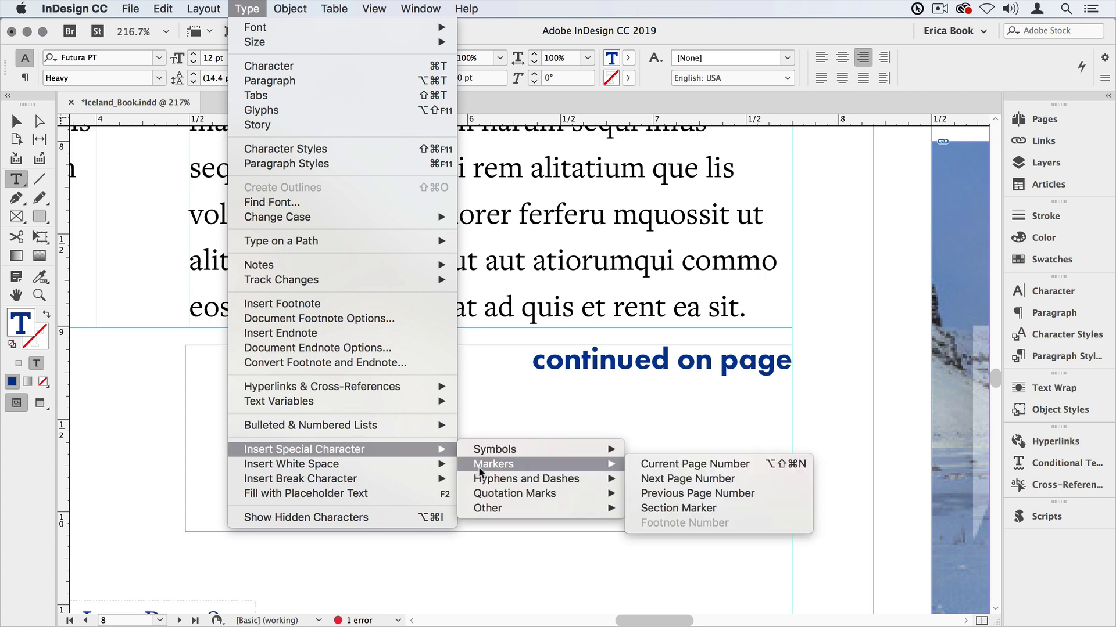
pyautogui.click(652, 479)
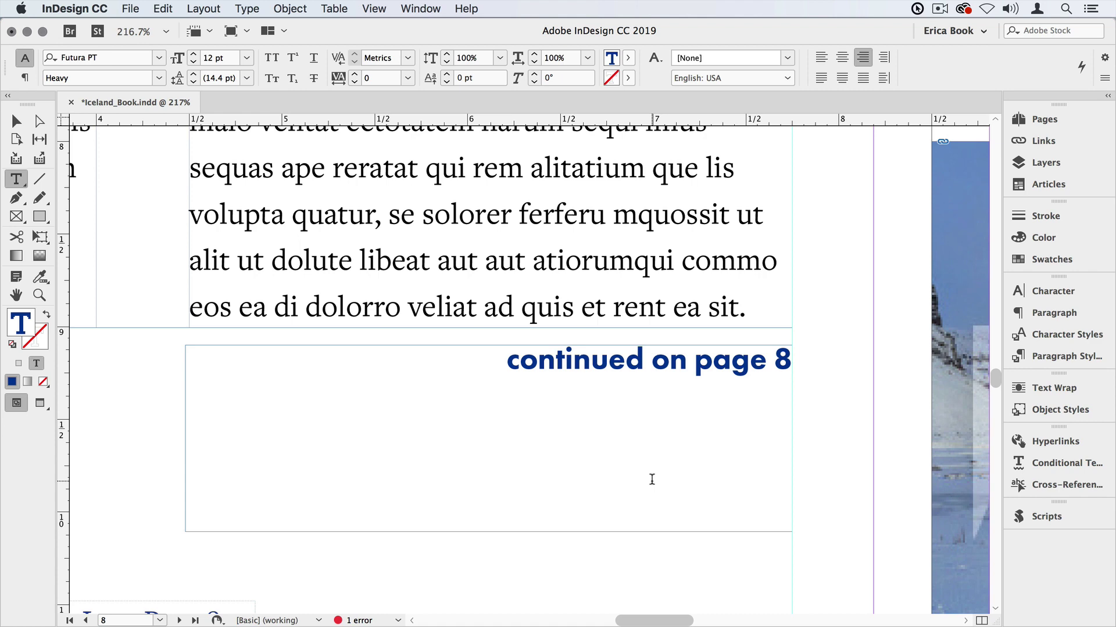
pyautogui.press('super+alt+0')
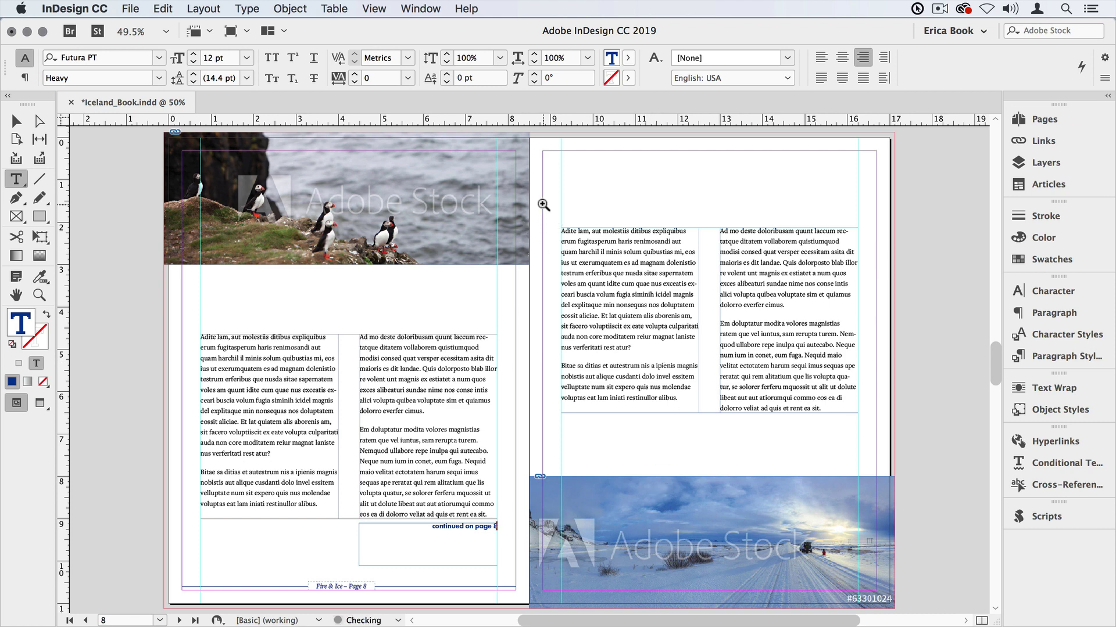
# Step: Draw a frame above page 9's story reading 'continued from page' and apply the 'from page' style
pyautogui.press('super+space')
pyautogui.moveTo(542, 198); pyautogui.dragTo(729, 296)
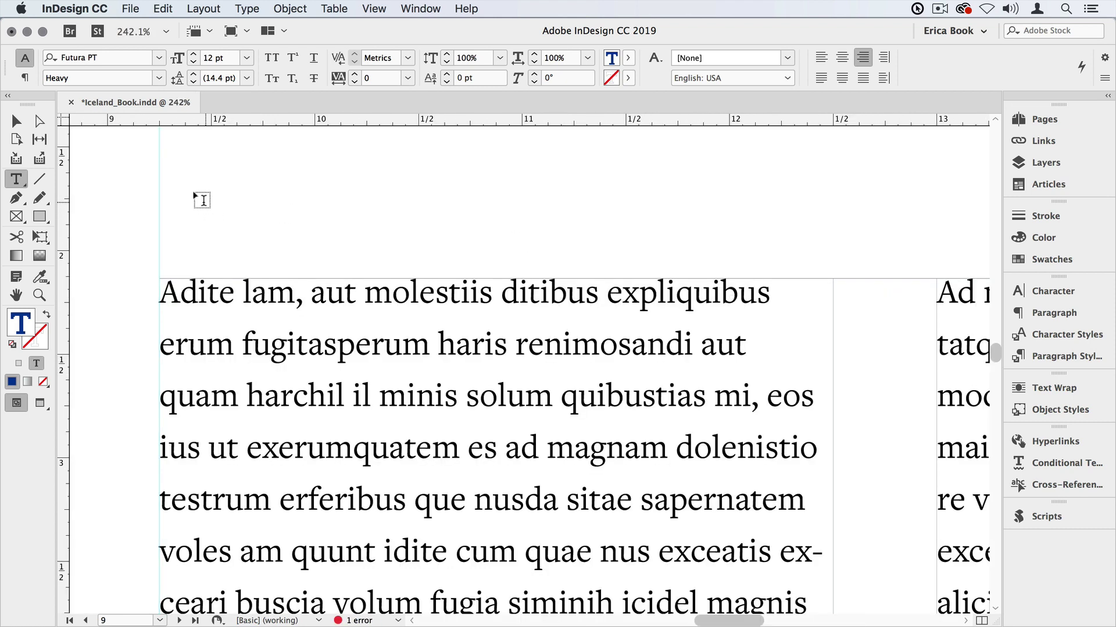
pyautogui.moveTo(160, 200); pyautogui.dragTo(833, 273)
pyautogui.write('cont')
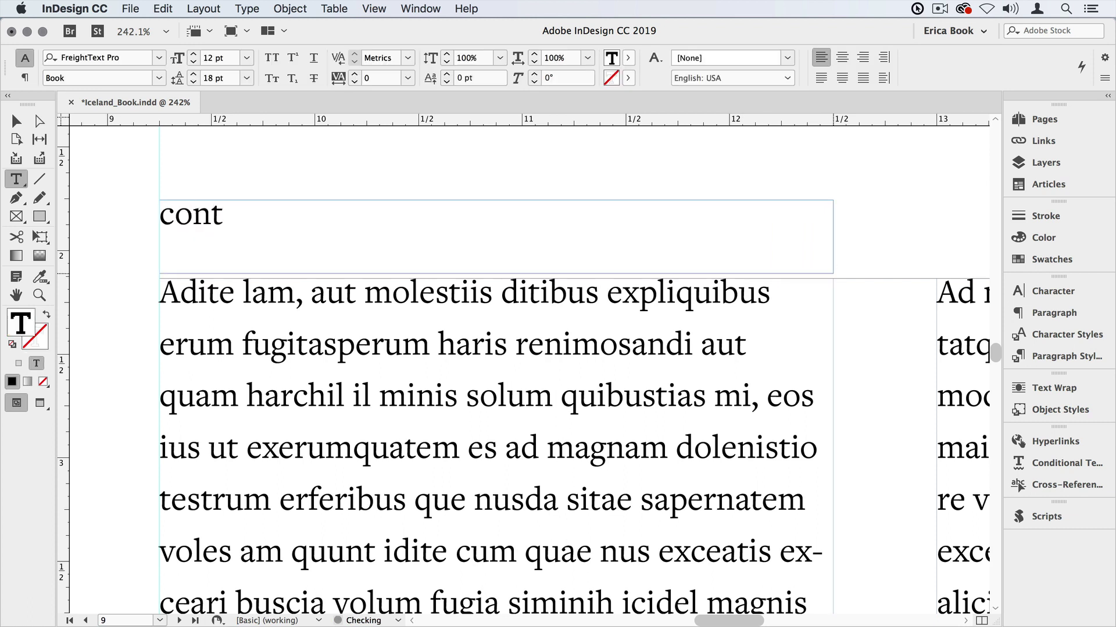
pyautogui.write('inued from page')
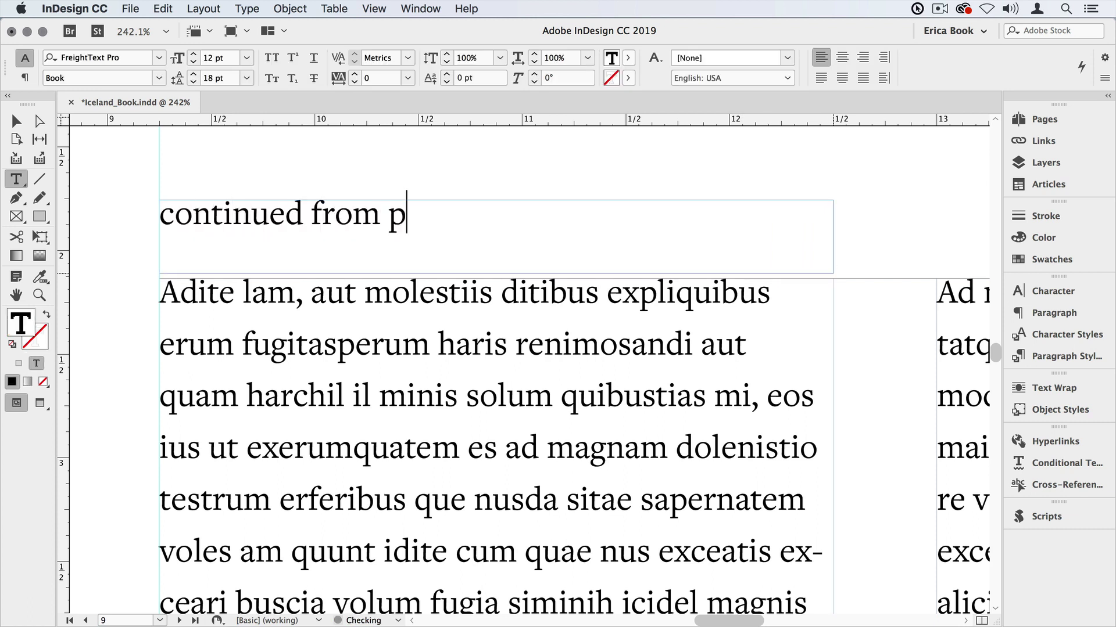
pyautogui.click(1067, 356)
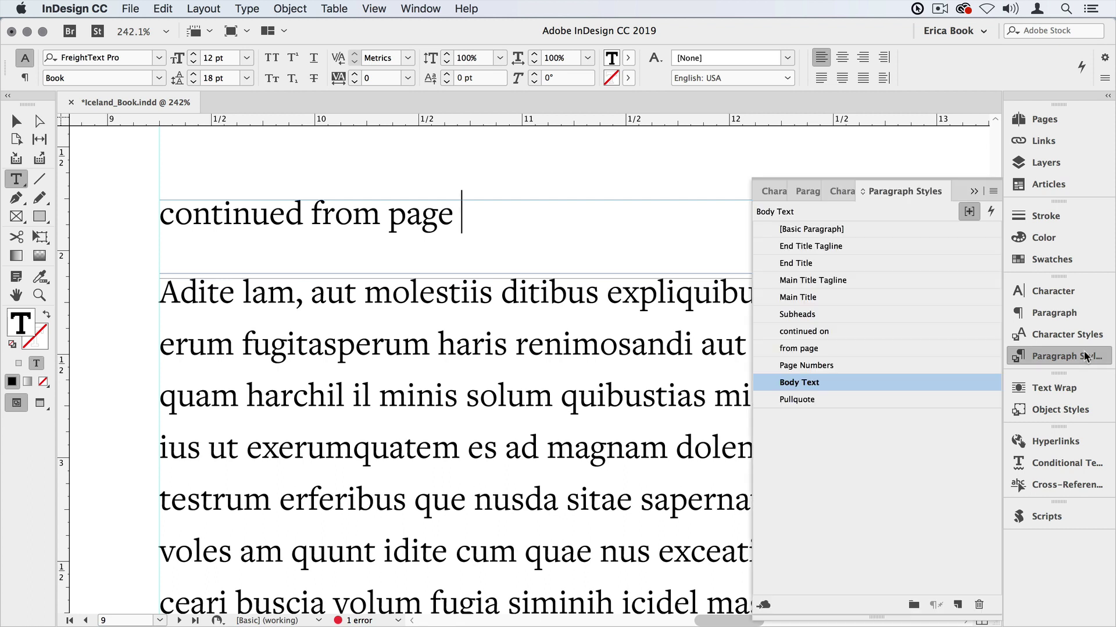
pyautogui.click(818, 348)
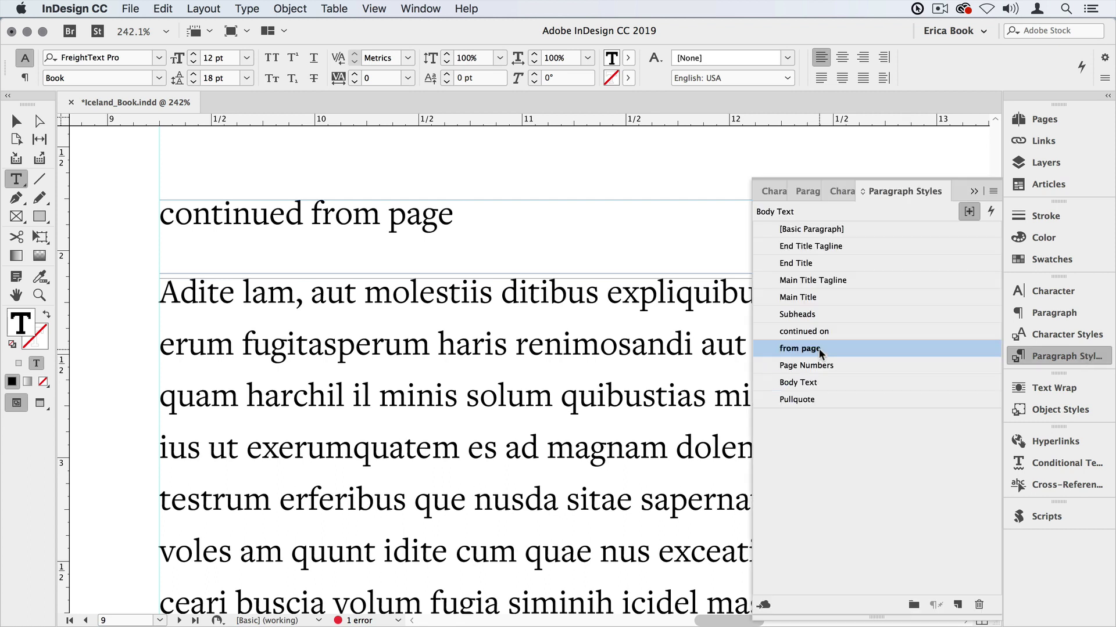
pyautogui.click(1035, 357)
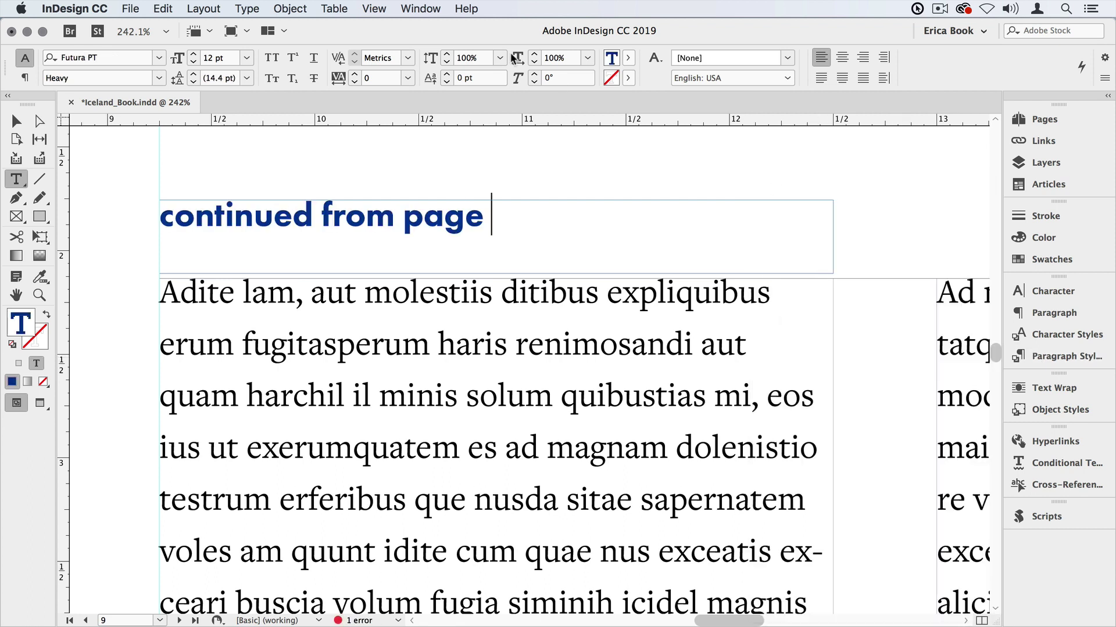
# Step: Insert a Previous Page Number marker so the line reads 'continued from page 9'
pyautogui.click(246, 8)
pyautogui.moveTo(367, 448)
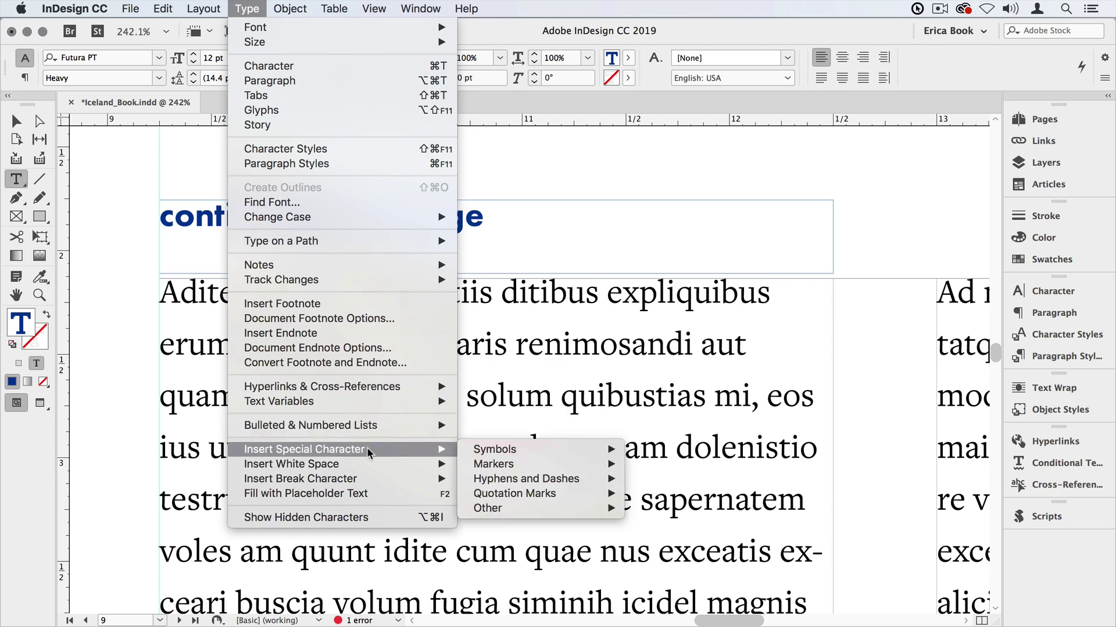
pyautogui.moveTo(534, 465)
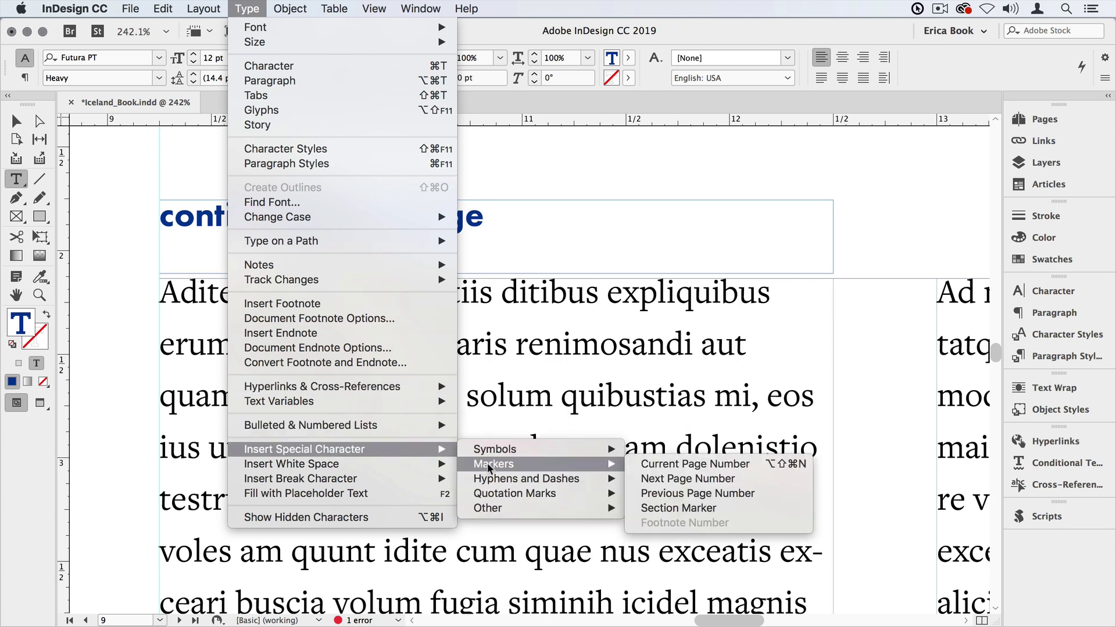
pyautogui.click(659, 493)
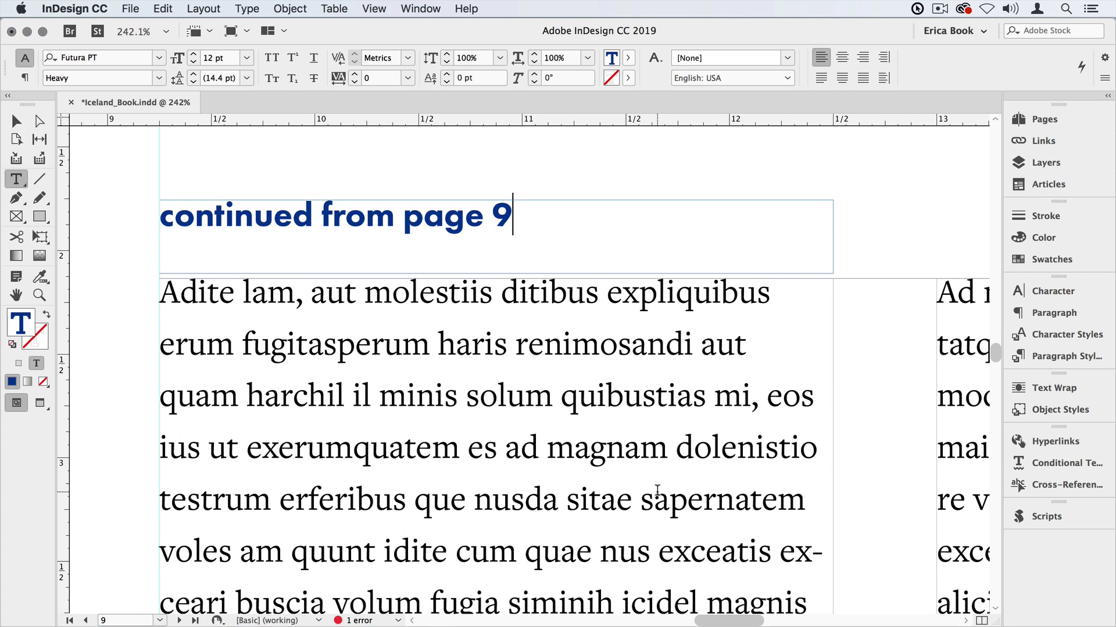
# Step: Nudge the jump line down onto page 9's story so it reads 'continued from page 8', then tighten its frame
pyautogui.click(16, 122)
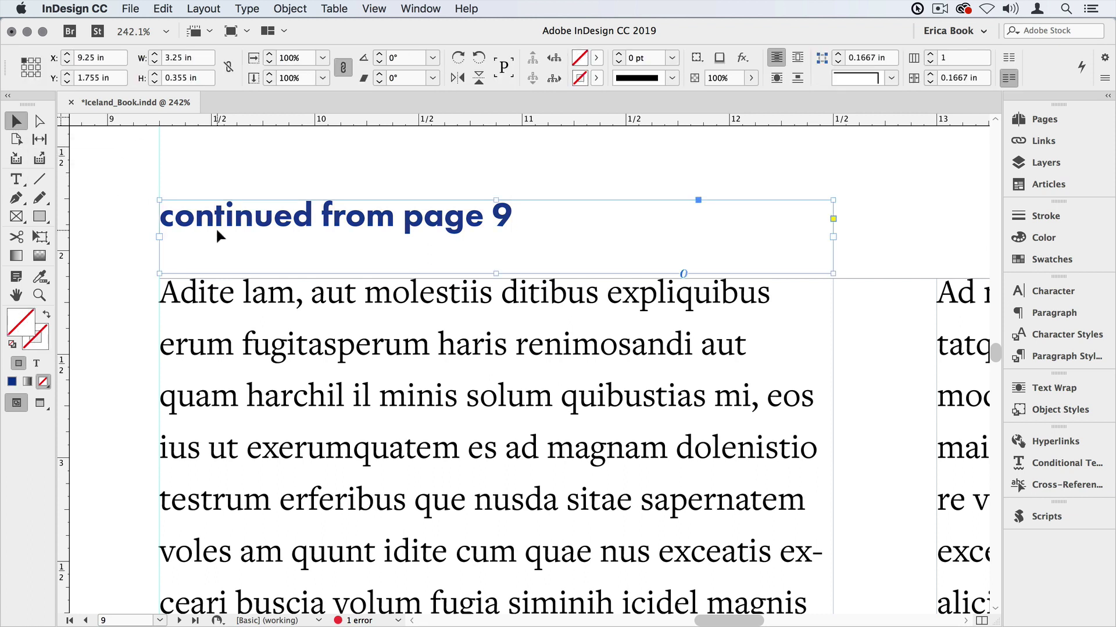
pyautogui.press('Down')
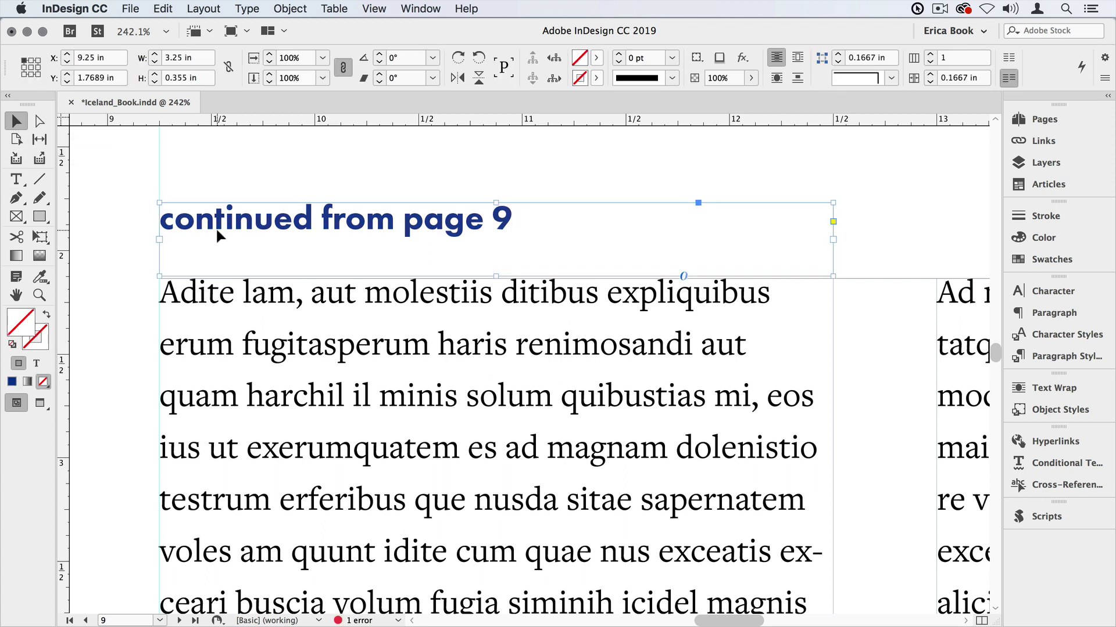
pyautogui.press('Down')
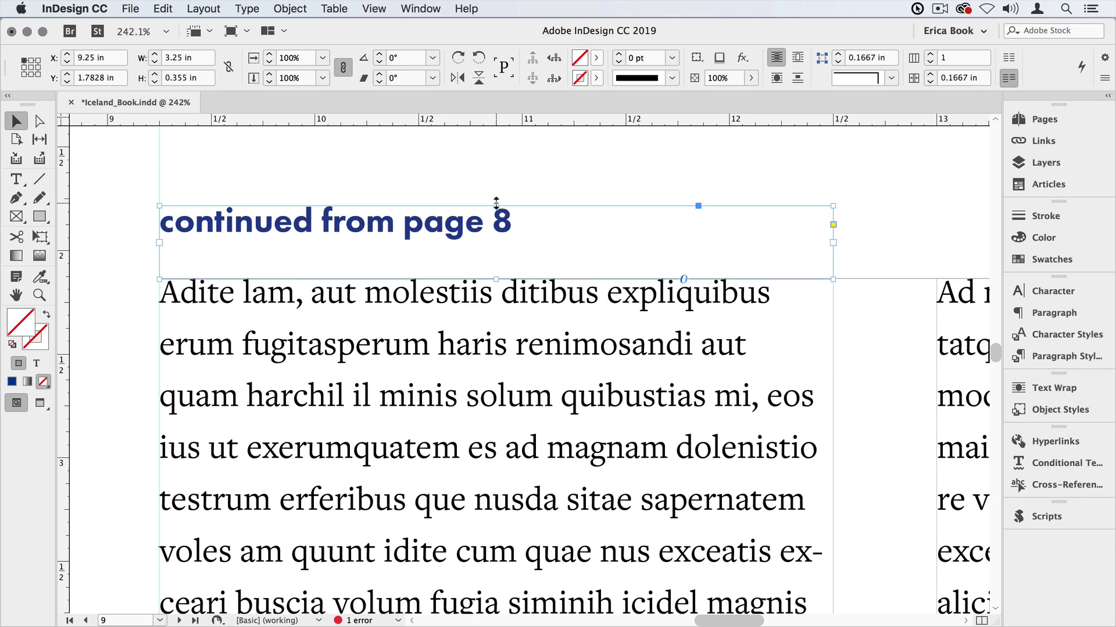
pyautogui.moveTo(495, 203); pyautogui.dragTo(496, 216)
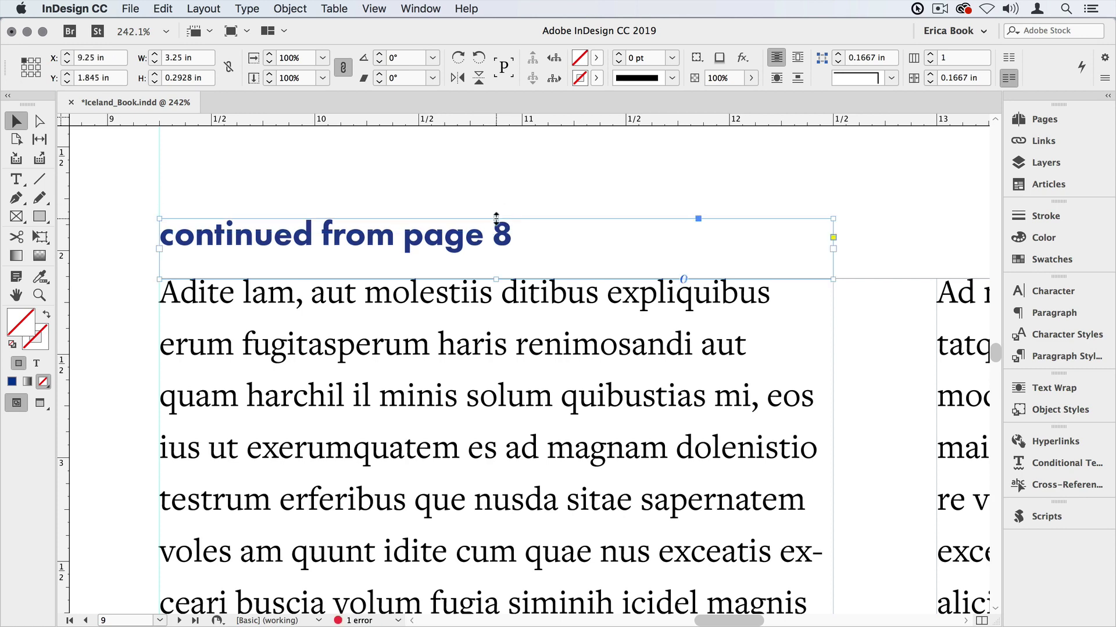
# Step: Nudge page 8's jump line up against the story so it reads 'continued on page 9', then open Text Frame Options
pyautogui.press('super+alt+0')
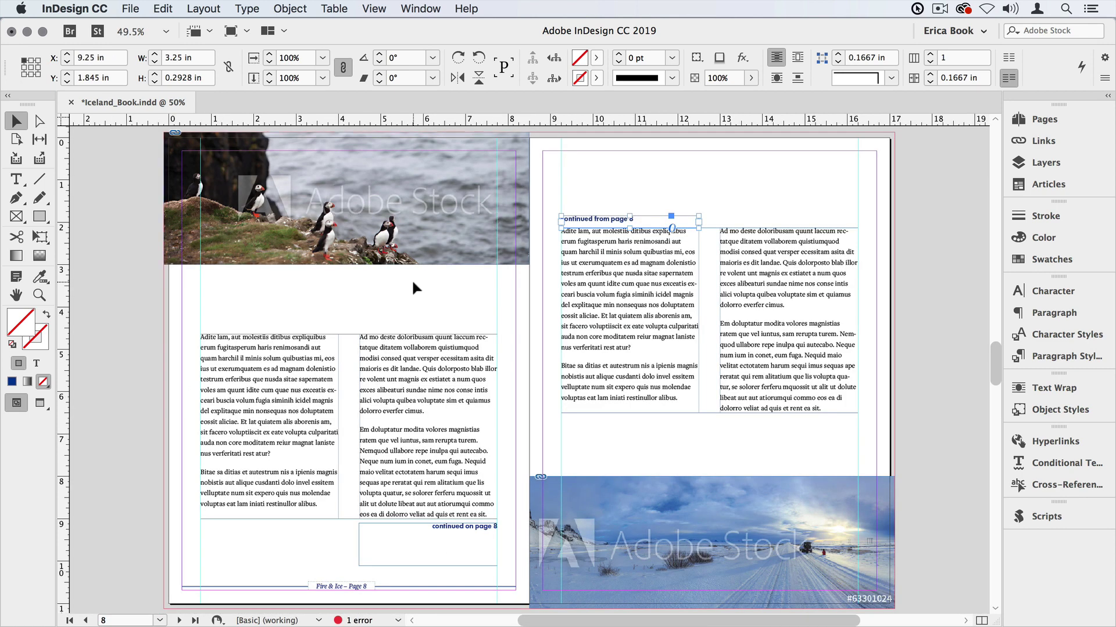
pyautogui.moveTo(336, 492); pyautogui.dragTo(533, 569)
pyautogui.click(553, 436)
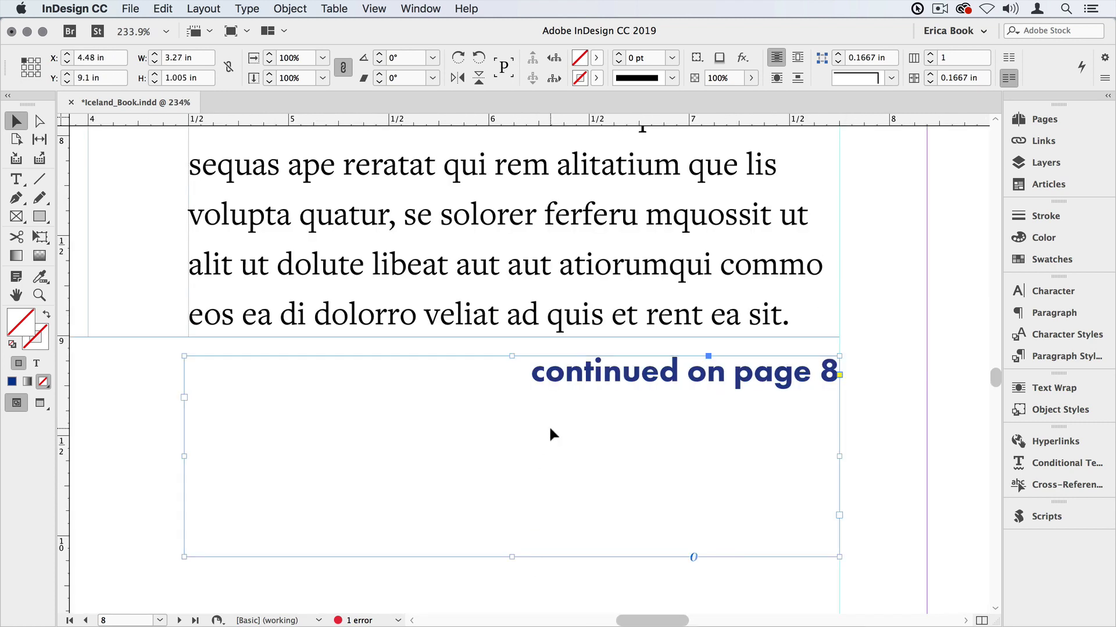
pyautogui.press('Up')
pyautogui.press('Up')
pyautogui.press('Up')
pyautogui.press('Up')
pyautogui.press('Up')
pyautogui.press('Up')
pyautogui.press('Up')
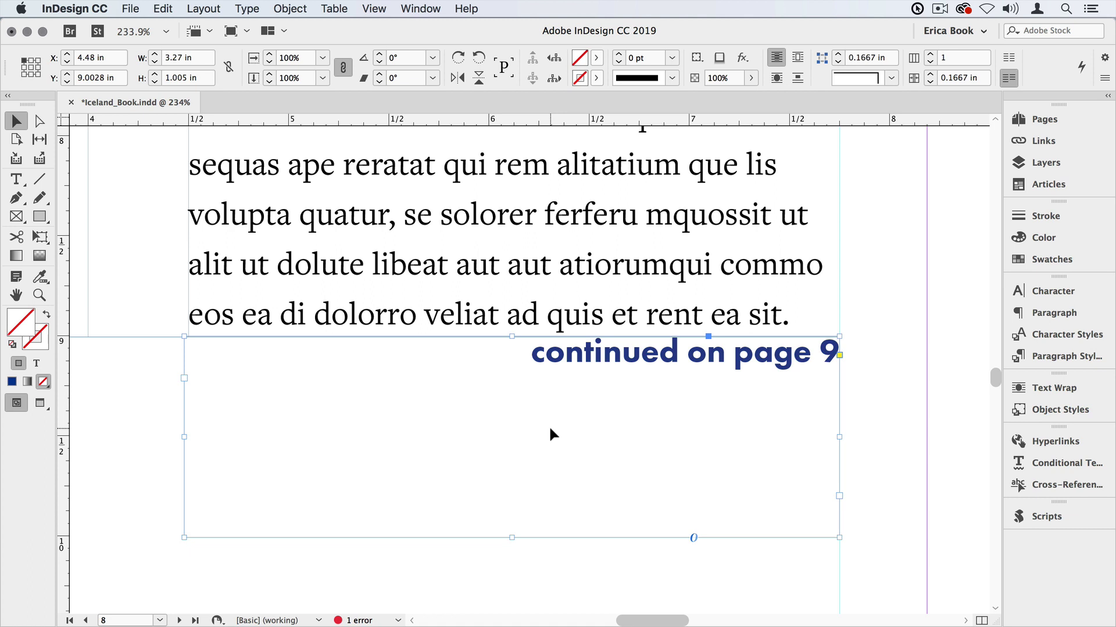
pyautogui.press('super+b')
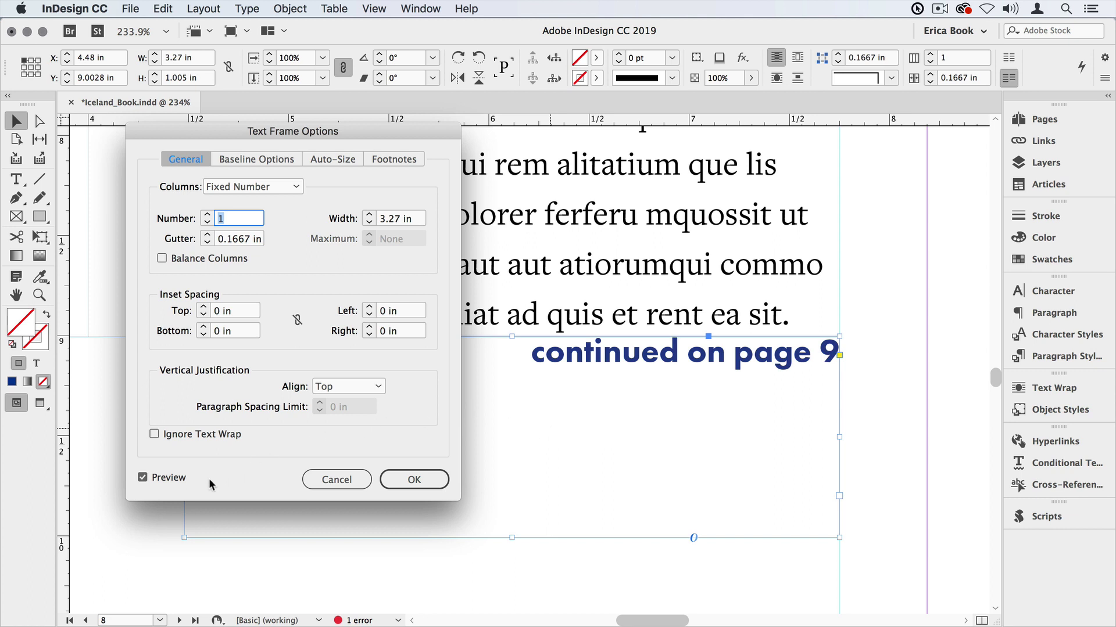
# Step: Try a top inset and centred alignment, then return to zero inset and Top alignment
pyautogui.click(204, 308)
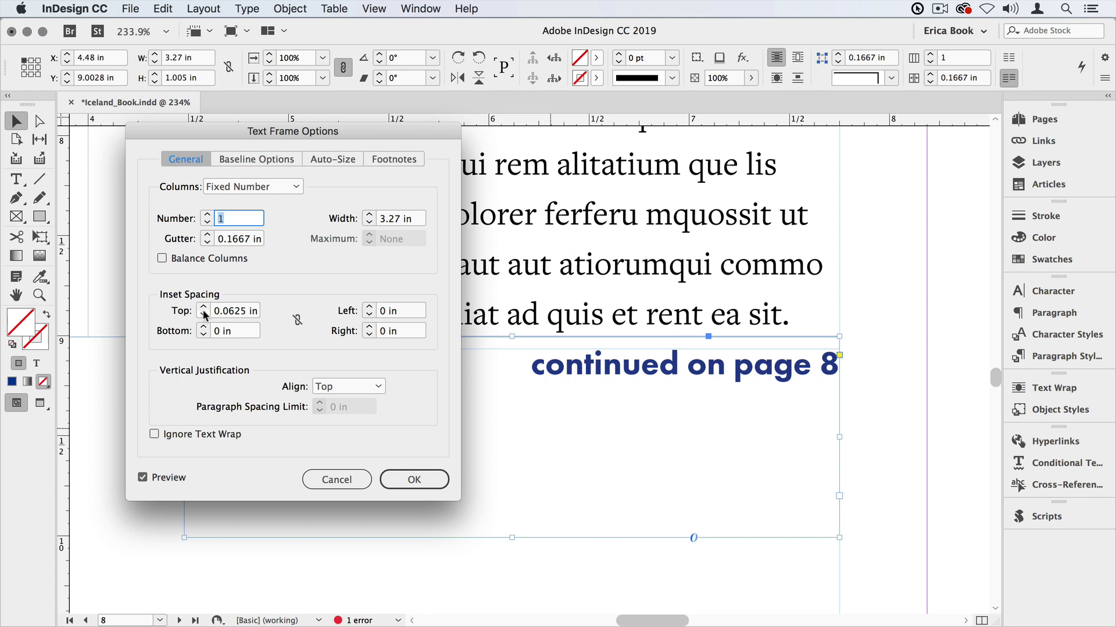
pyautogui.click(203, 315)
pyautogui.click(351, 387)
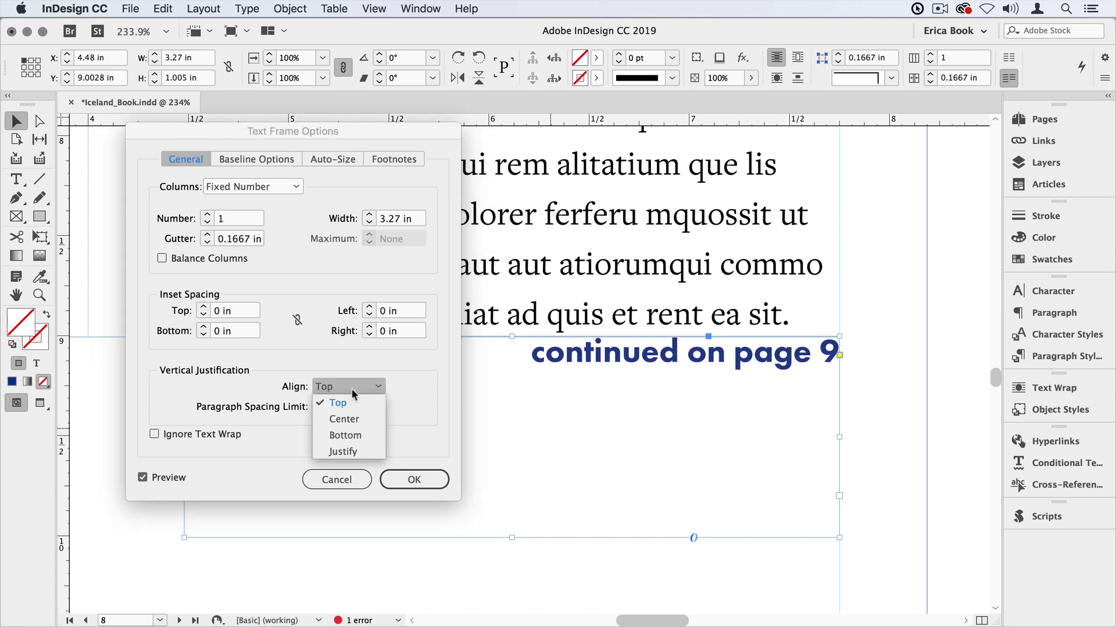
pyautogui.click(356, 421)
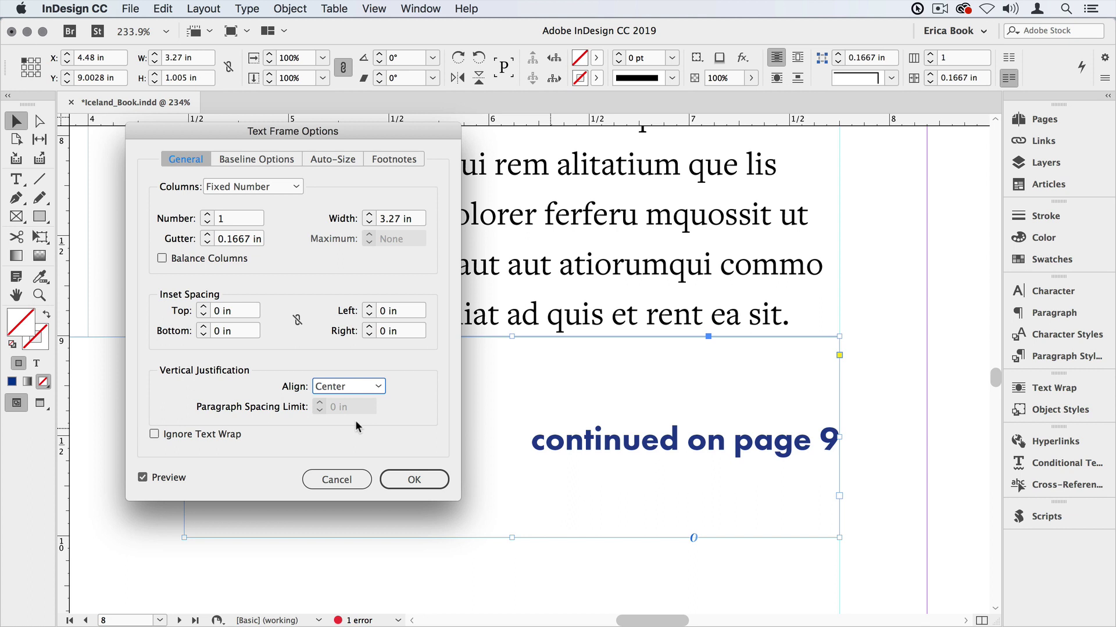
pyautogui.click(364, 388)
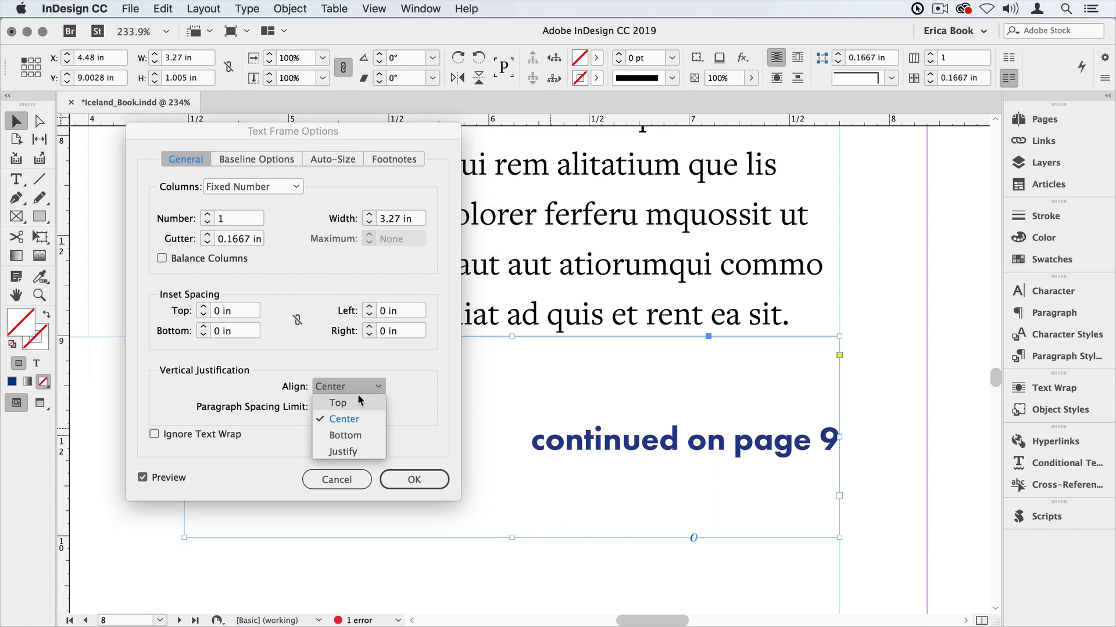
pyautogui.click(360, 402)
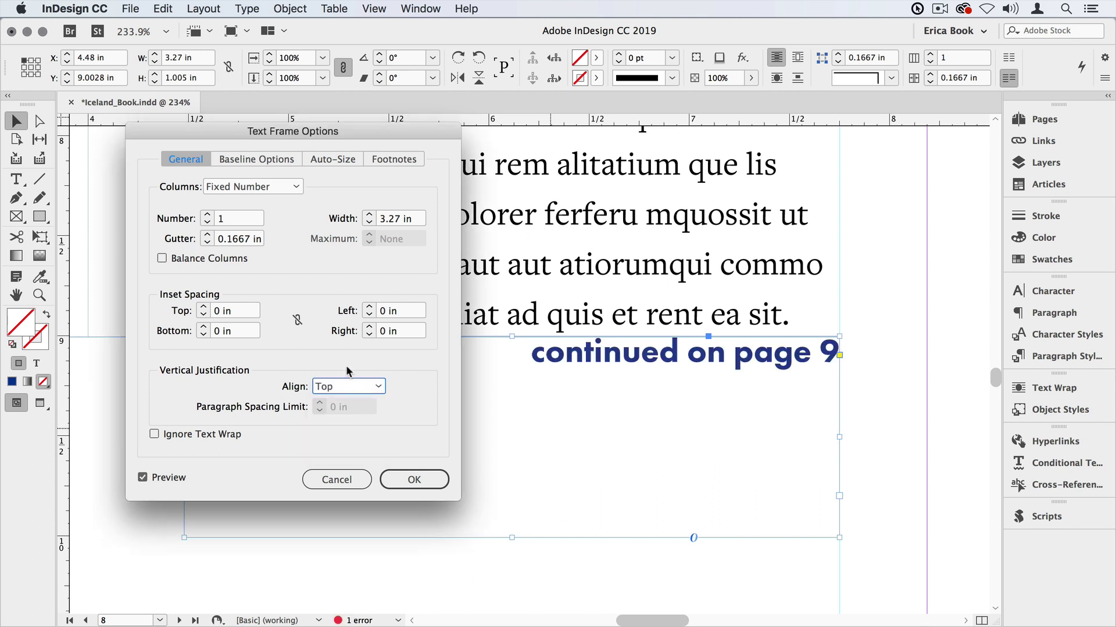
# Step: Set the first baseline offset to Leading and apply the frame options
pyautogui.click(268, 165)
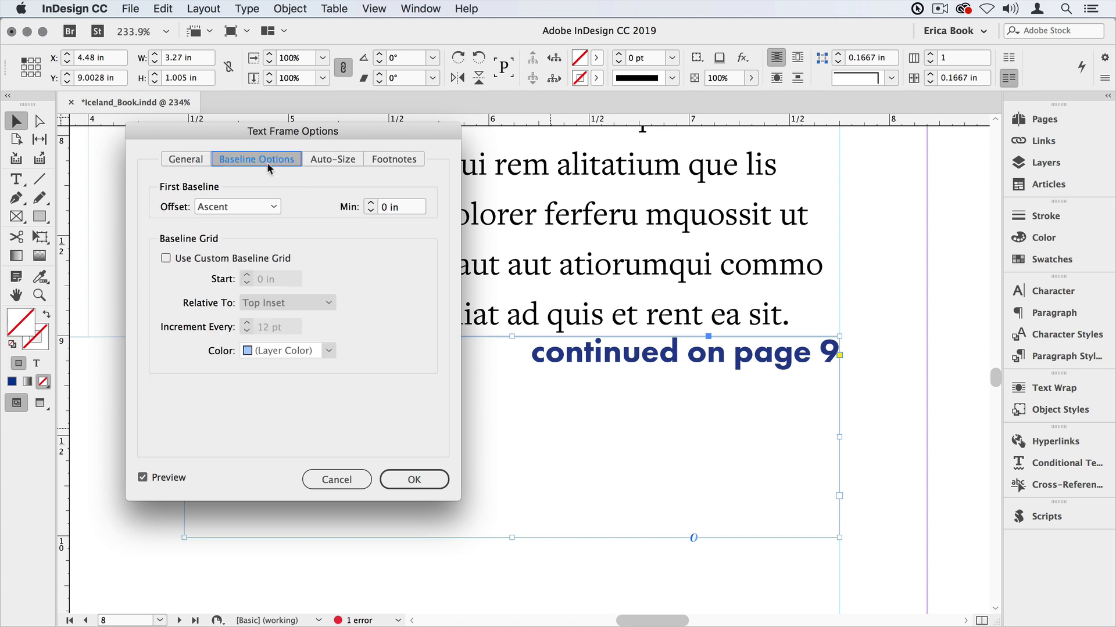
pyautogui.click(260, 208)
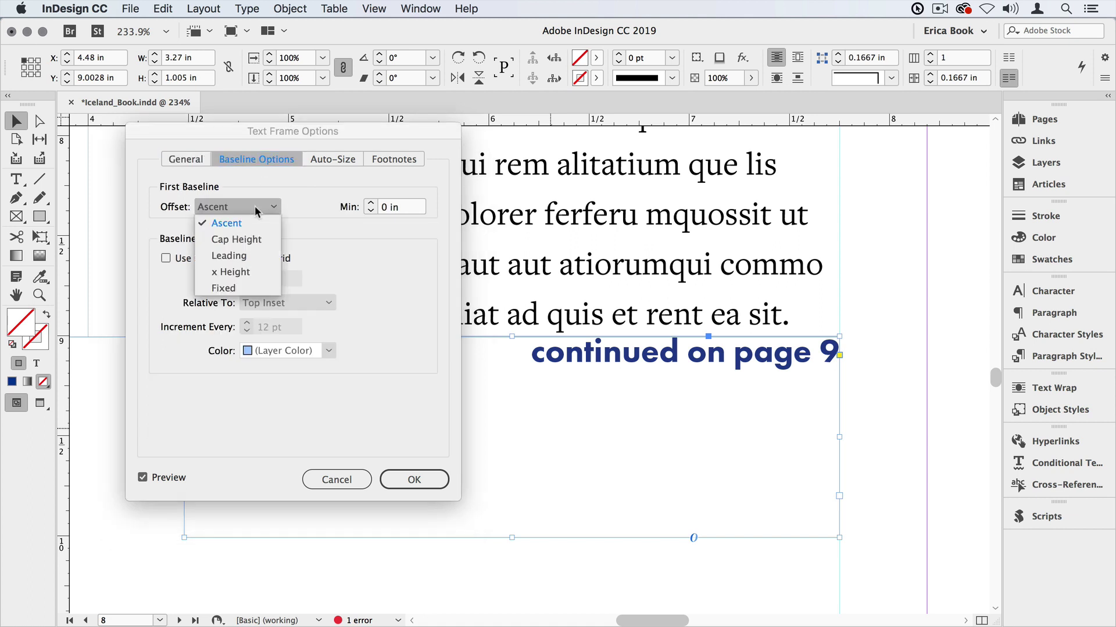
pyautogui.click(259, 260)
pyautogui.click(410, 480)
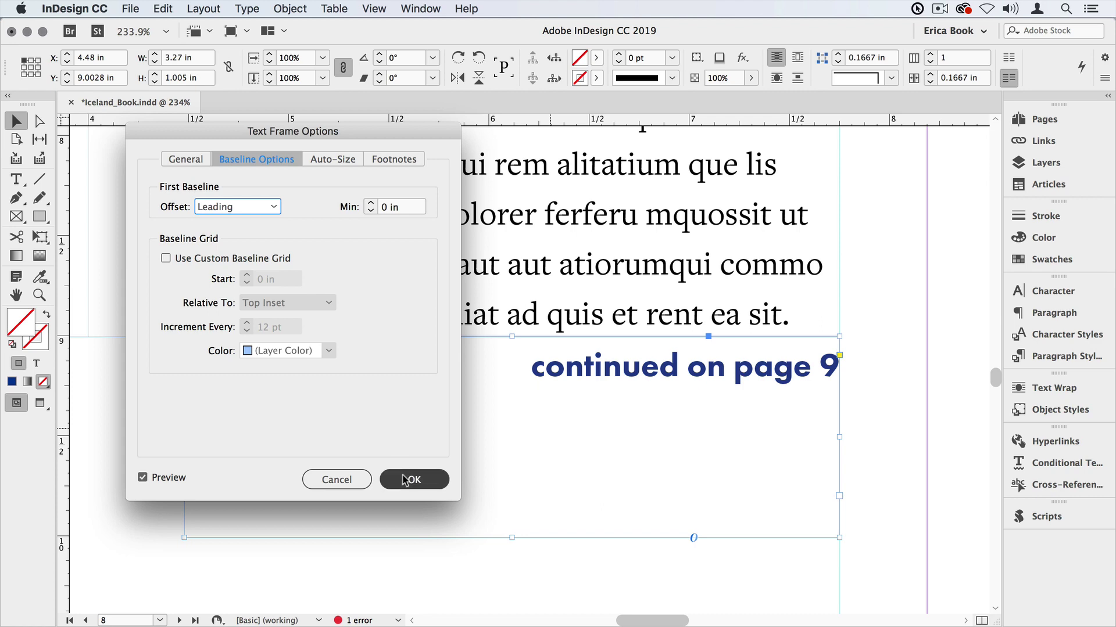
# Step: Shorten the jump line frame and page 9's story frame, then group the story with its 'continued from' line
pyautogui.press('super+alt+0')
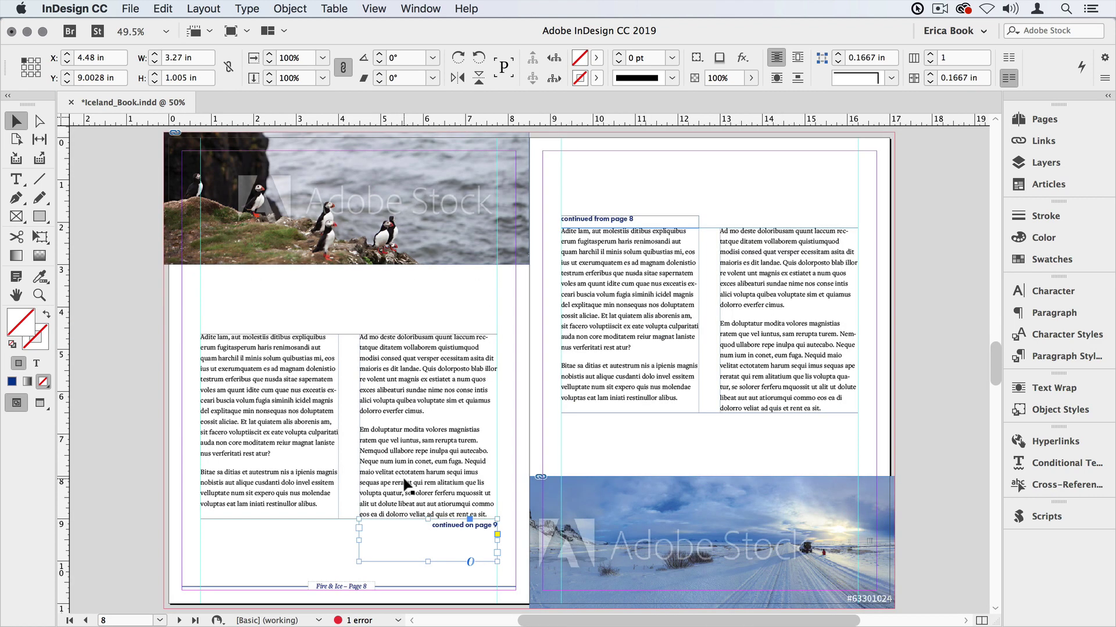
pyautogui.moveTo(427, 561); pyautogui.dragTo(430, 535)
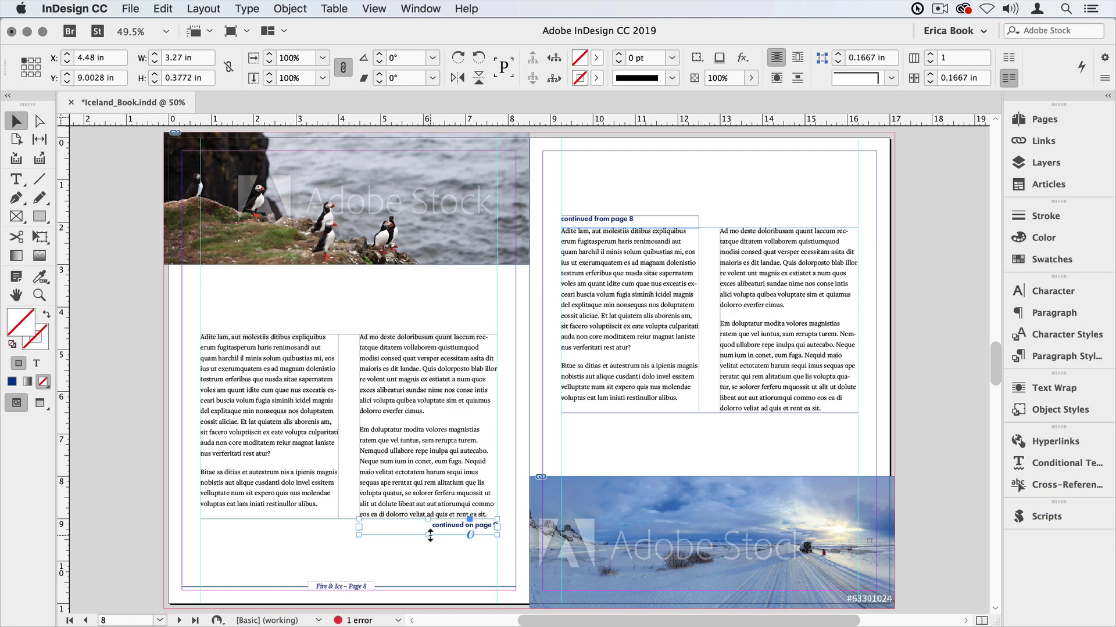
pyautogui.click(597, 303)
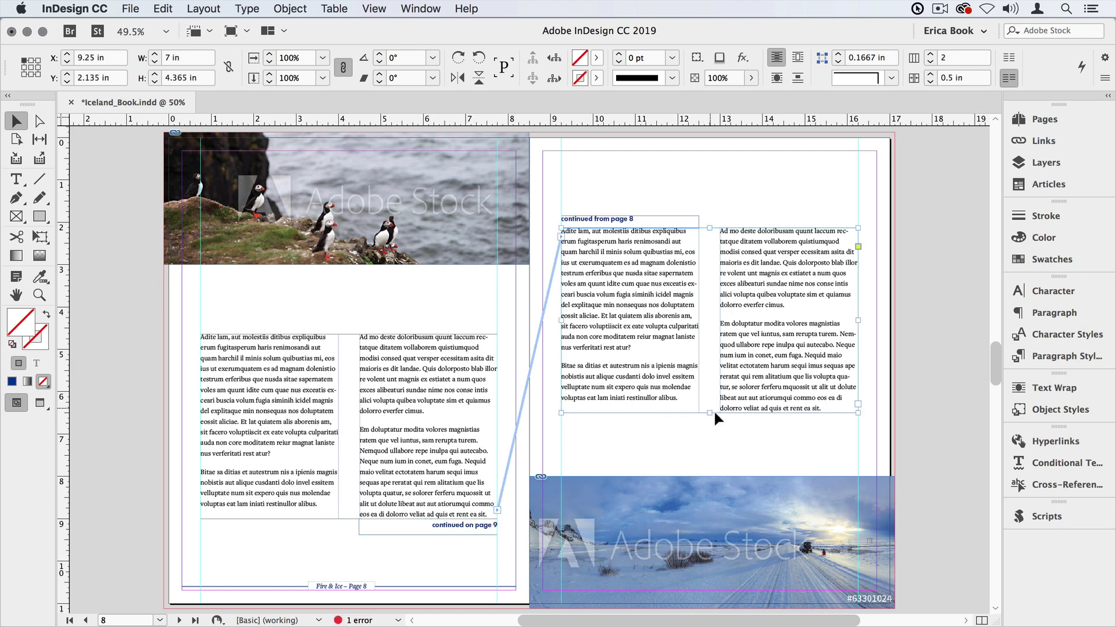
pyautogui.moveTo(710, 413); pyautogui.dragTo(713, 323)
pyautogui.moveTo(624, 189); pyautogui.dragTo(675, 285)
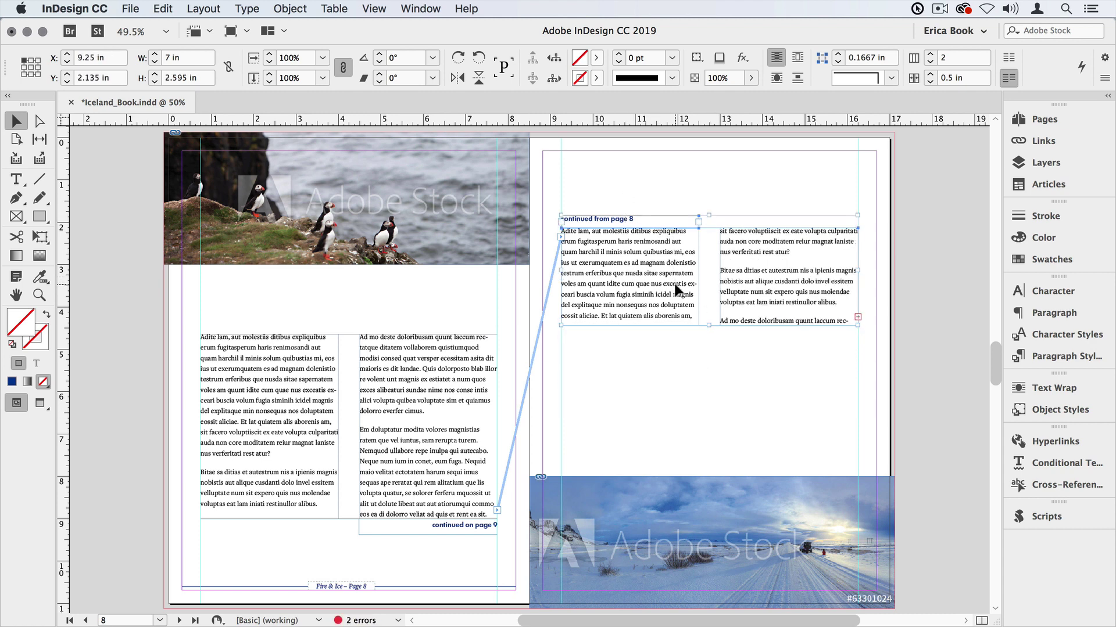
pyautogui.press('super+g')
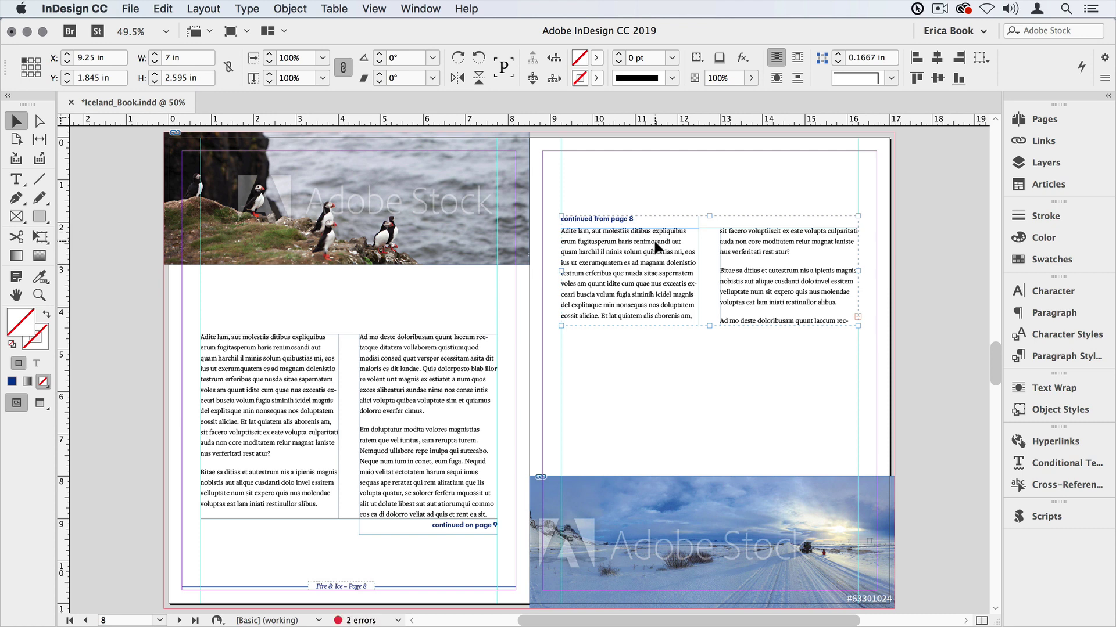
# Step: Move the grouped story from page 9 to the bottom of page 11 and verify page 8's updated jump line
pyautogui.press('super+shift+a')
pyautogui.scroll(-10, 874, 610)
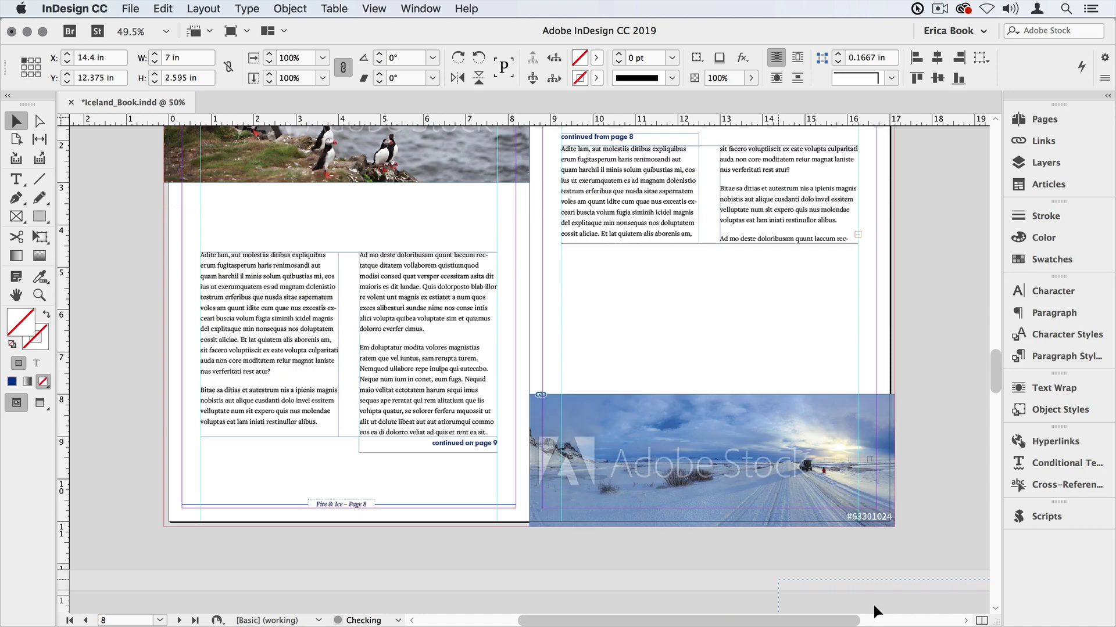
pyautogui.scroll(-4, 870, 621)
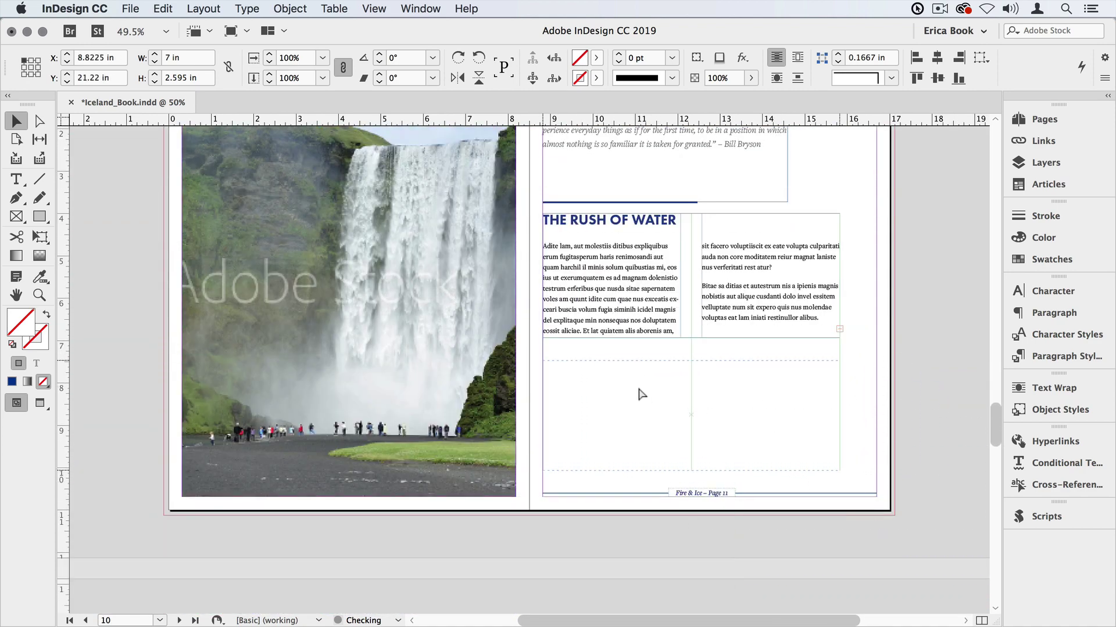
pyautogui.press('super+alt+shift+v')
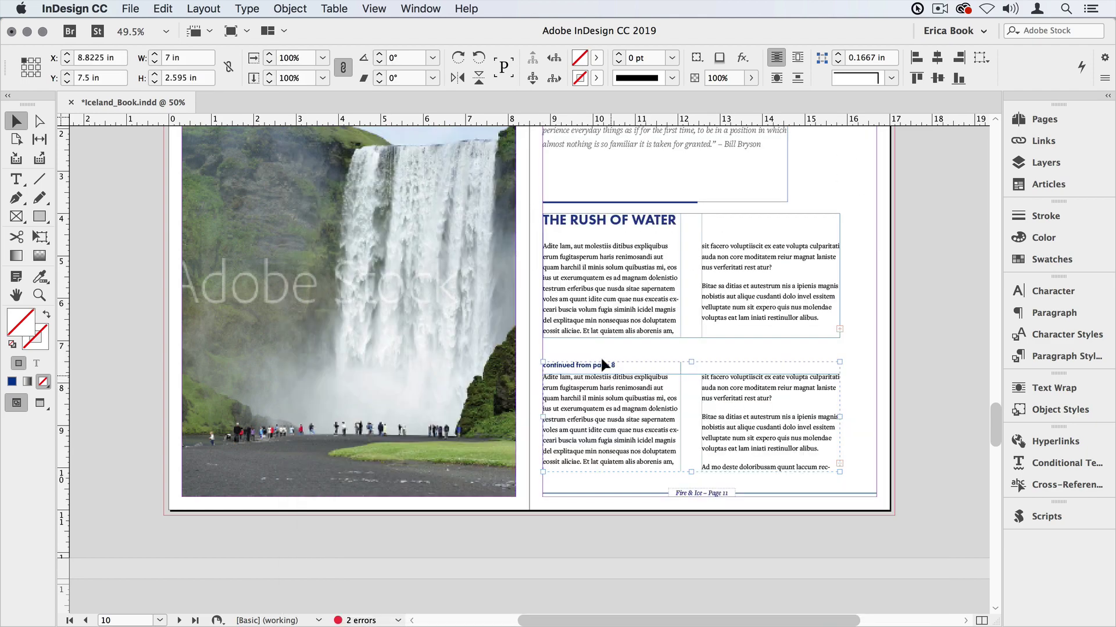
pyautogui.scroll(15, 588, 330)
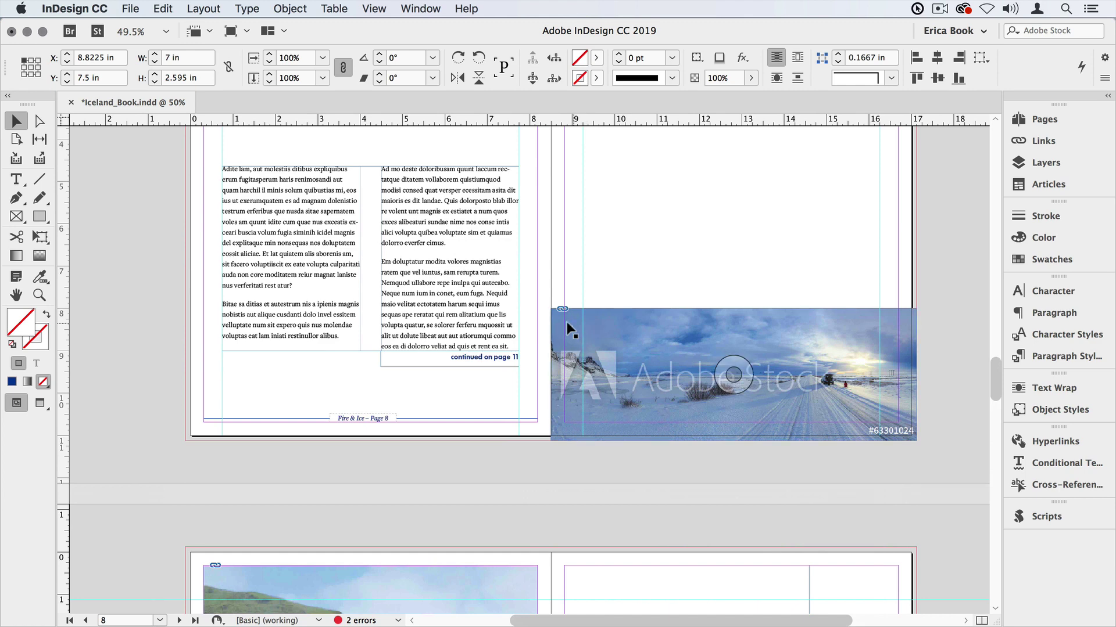